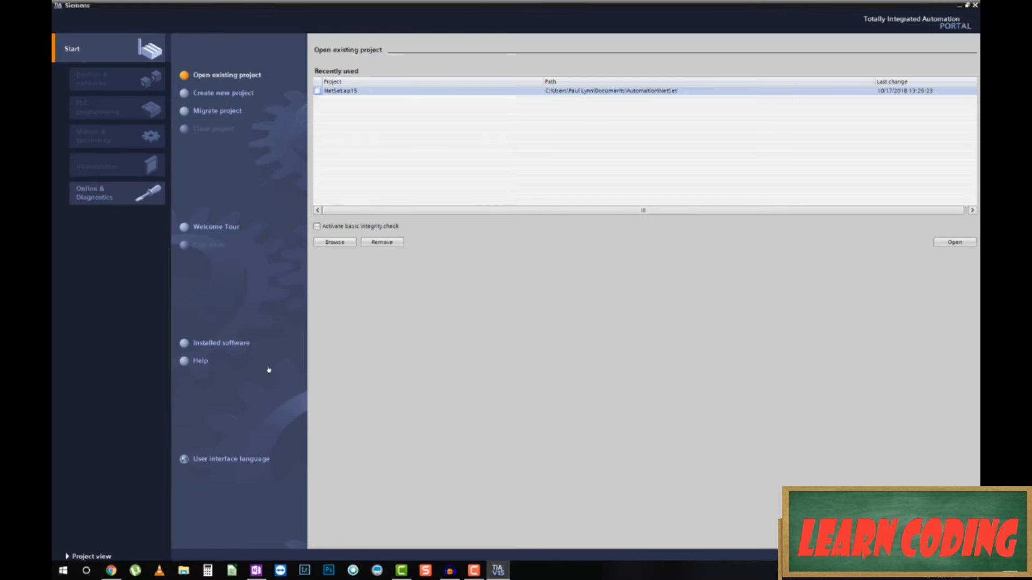
# Remove NetSet.ap15 from the Recently used projects list and confirm.
pyautogui.click(382, 242)
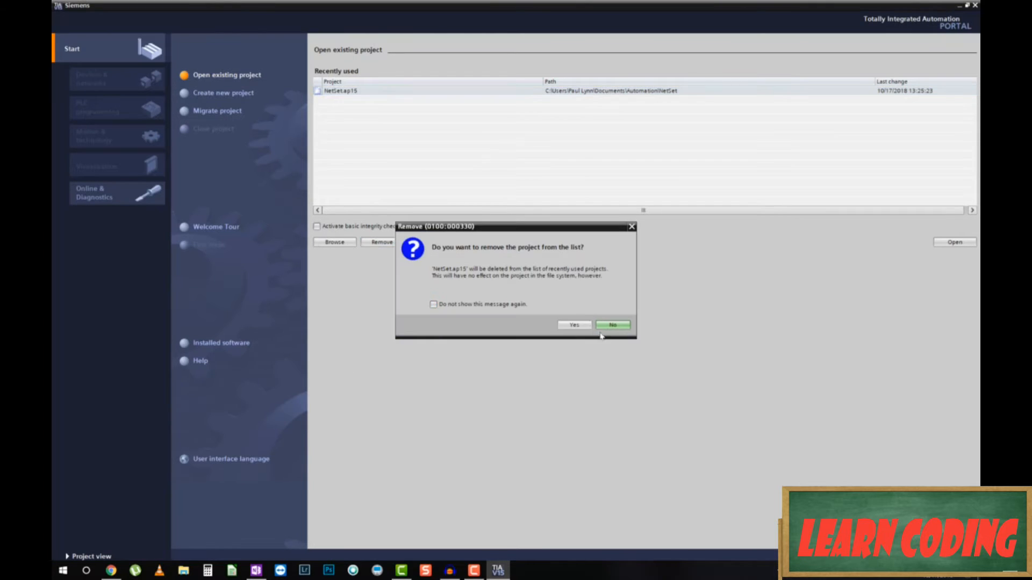
pyautogui.click(574, 325)
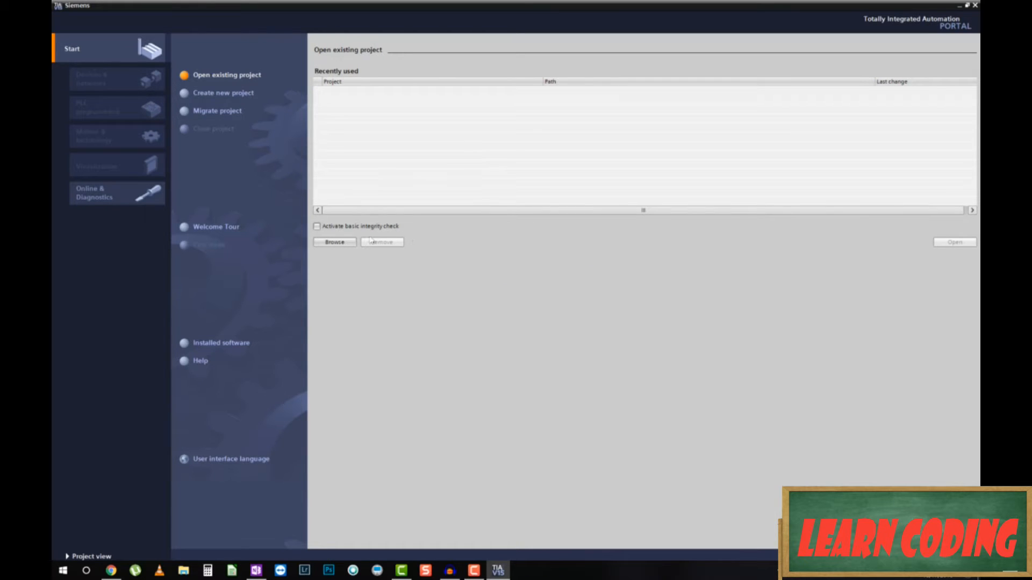
# Try creating a new project named Demo and dismiss the duplicate-name warning.
pyautogui.click(236, 98)
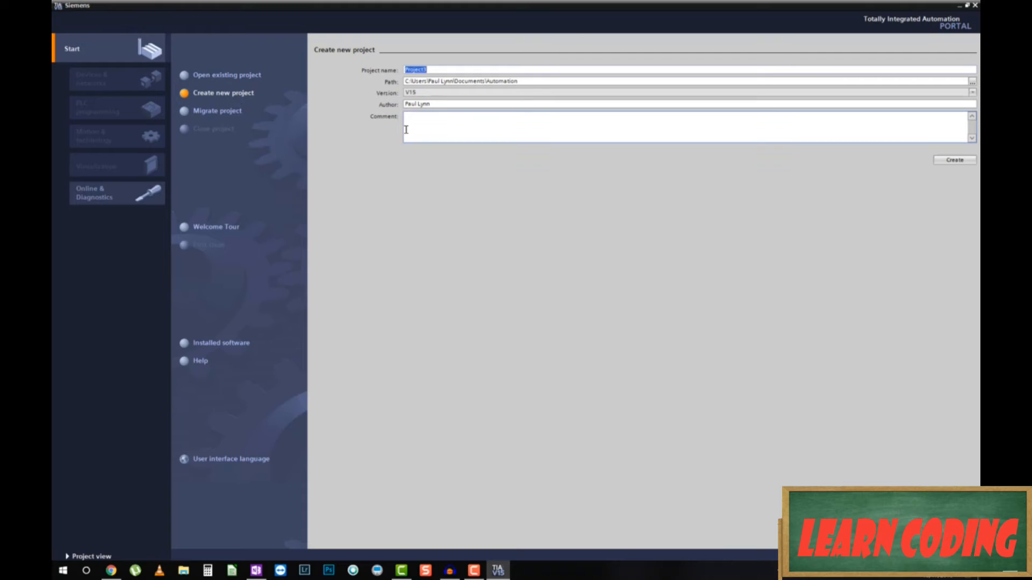
pyautogui.write('Demo')
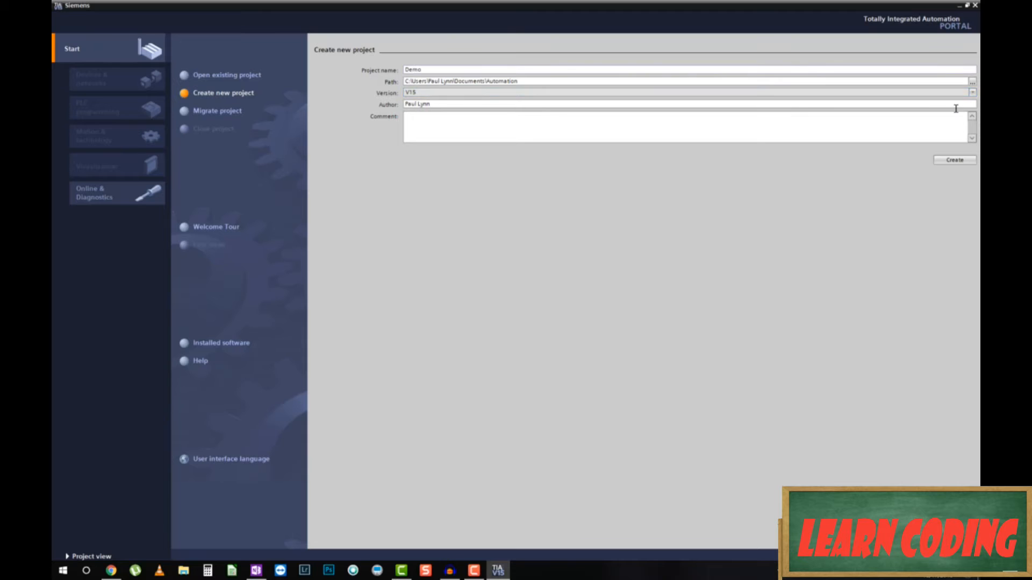
pyautogui.click(954, 159)
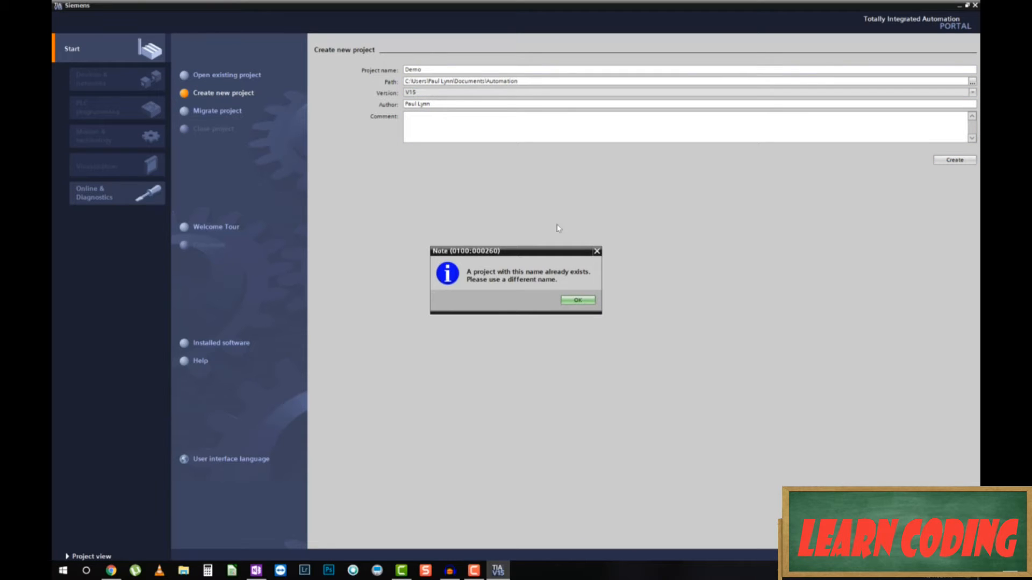
pyautogui.click(576, 300)
# Replace the project name with ProofOfConcept and create the project.
pyautogui.click(436, 69)
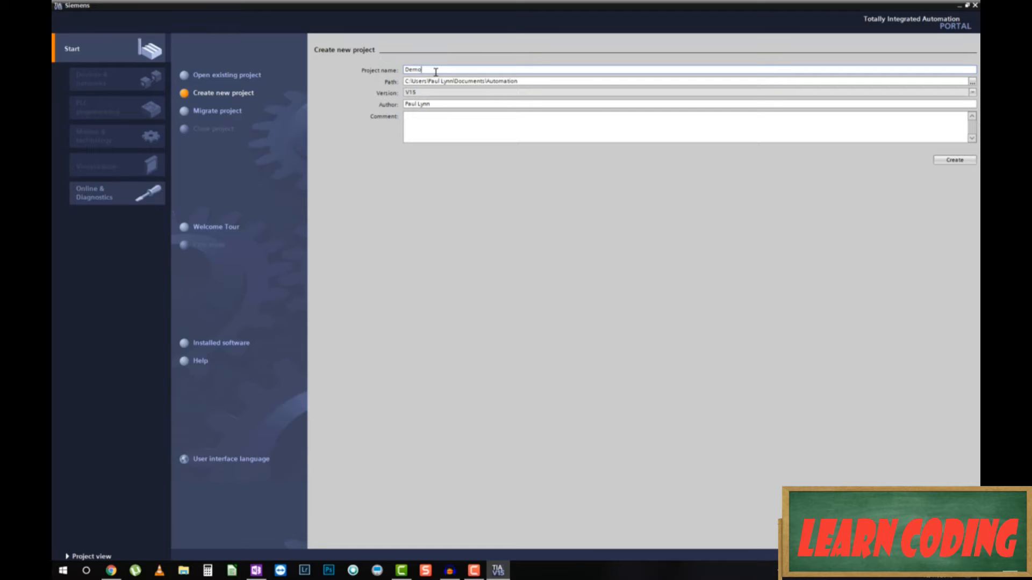
pyautogui.press('BackSpace')
pyautogui.press('BackSpace')
pyautogui.press('BackSpace')
pyautogui.write('Proj')
pyautogui.write('fOfConcept')
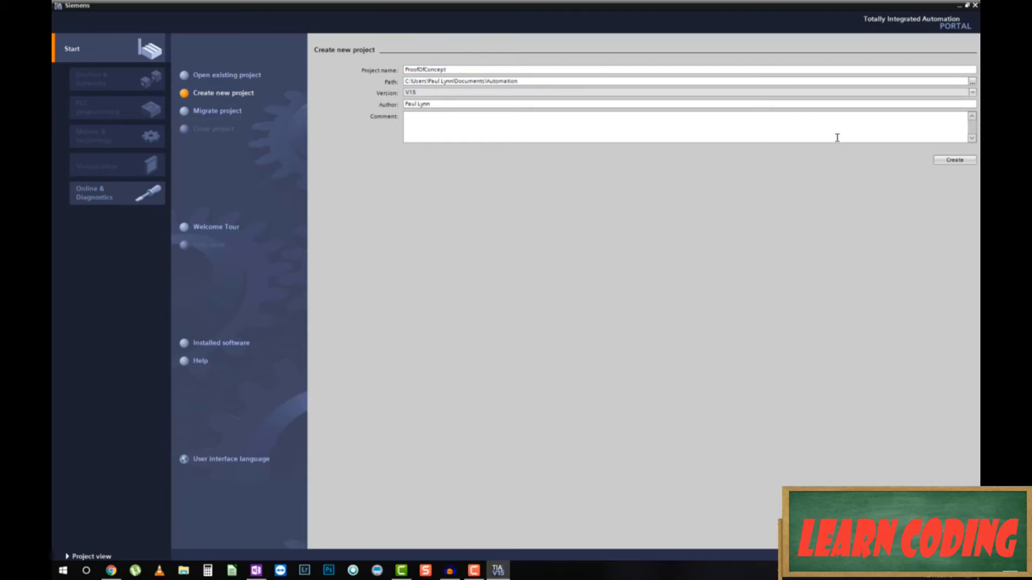
pyautogui.click(954, 160)
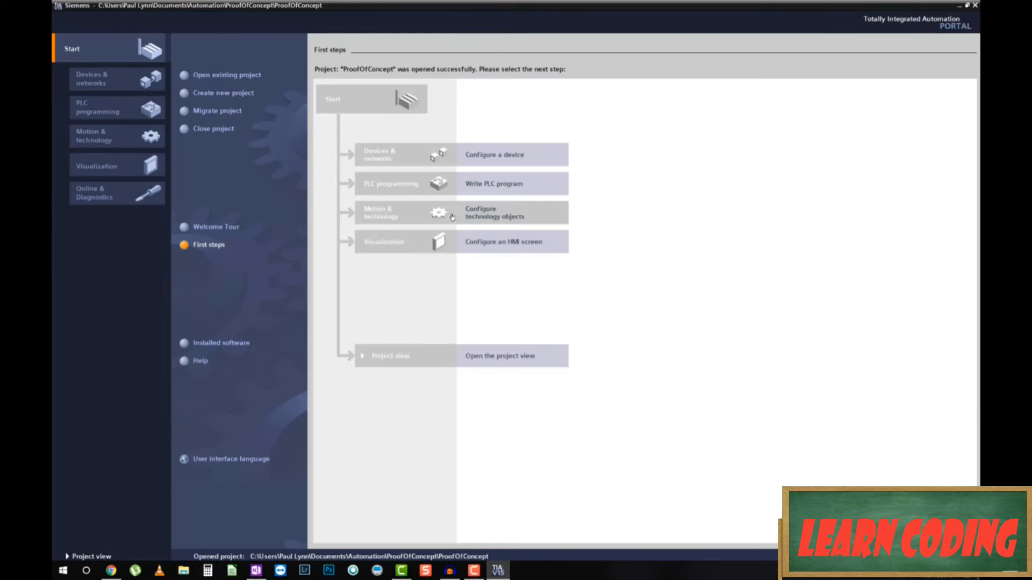
# Open Configure a device > Add new device and view the PC systems category.
pyautogui.click(500, 163)
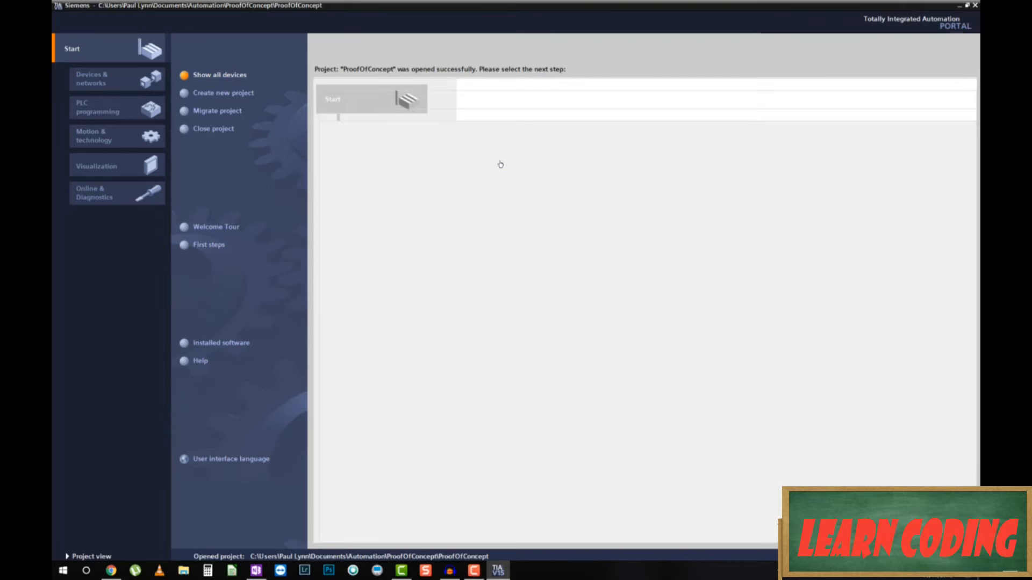
pyautogui.click(230, 95)
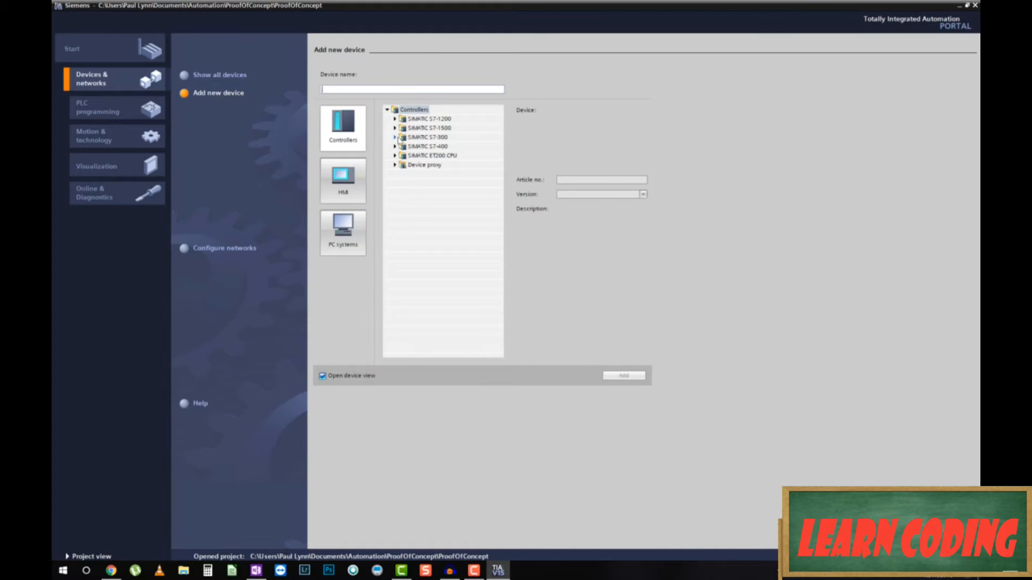
pyautogui.click(352, 240)
# Add an S7-1200 CPU 1214C DC/DC/DC (6ES7 214-1AG40-0XB0) to the project as PLC_1.
pyautogui.click(349, 182)
pyautogui.click(348, 139)
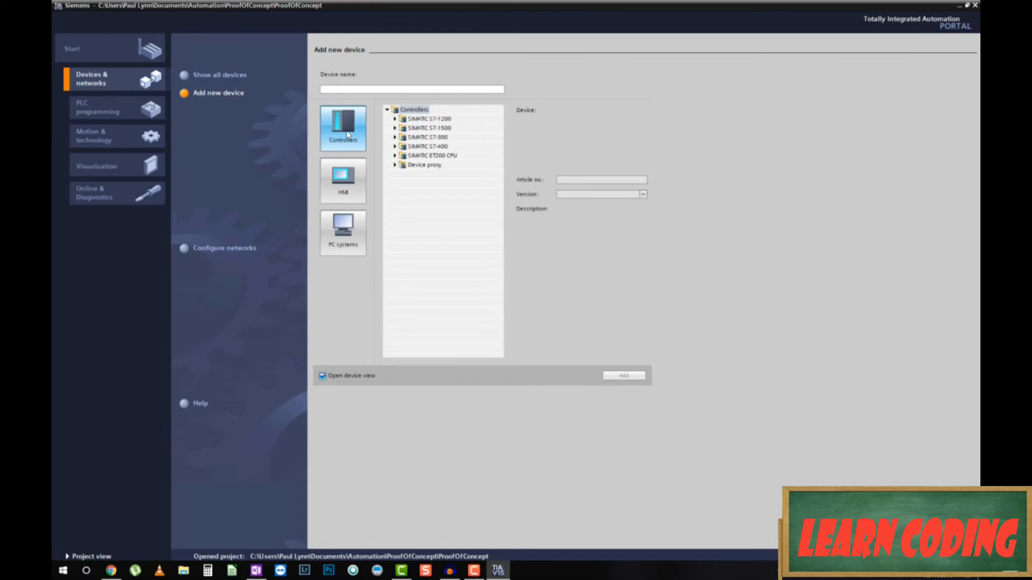
pyautogui.click(395, 119)
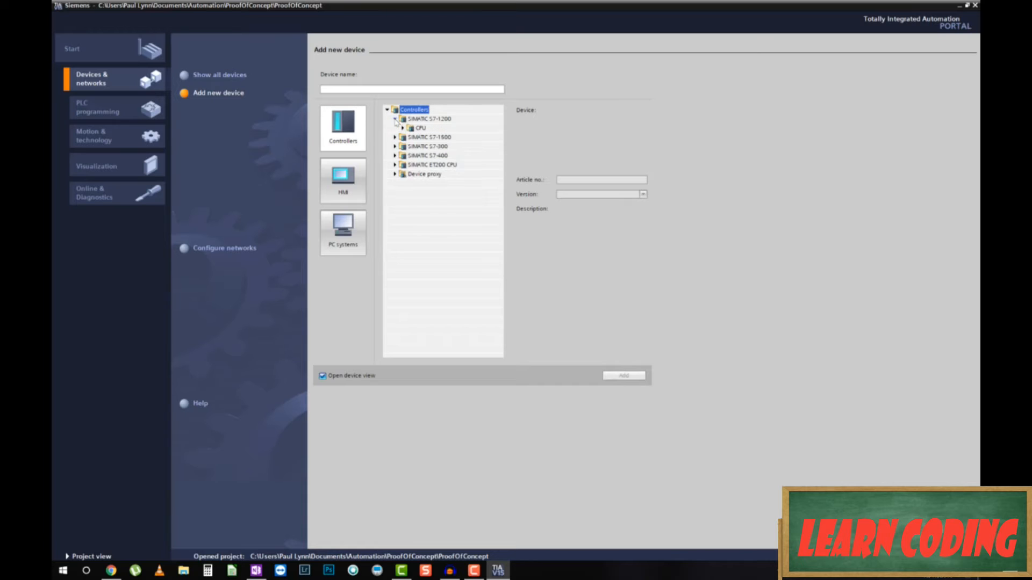
pyautogui.click(403, 128)
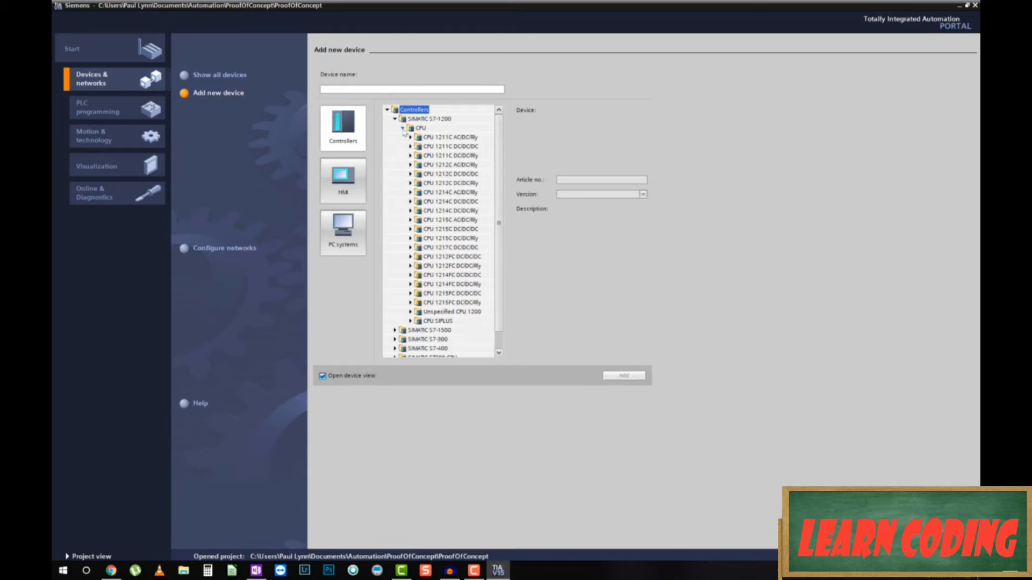
pyautogui.click(410, 201)
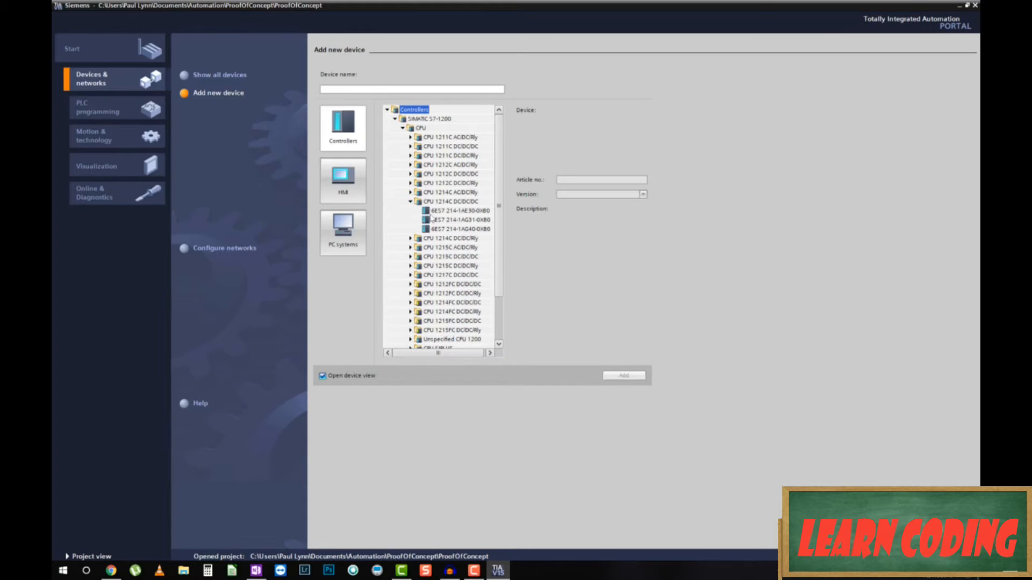
pyautogui.click(430, 229)
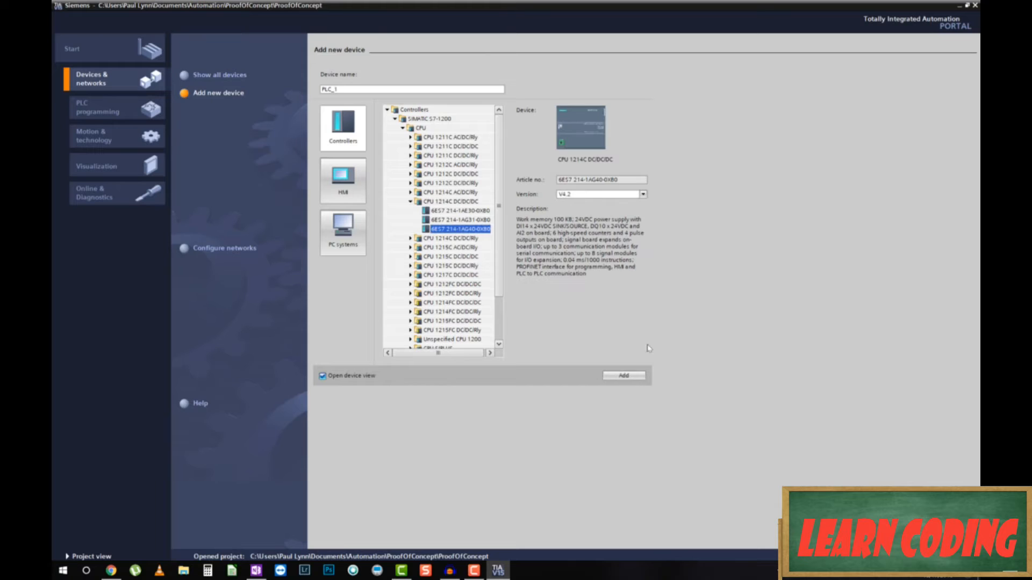
pyautogui.click(633, 378)
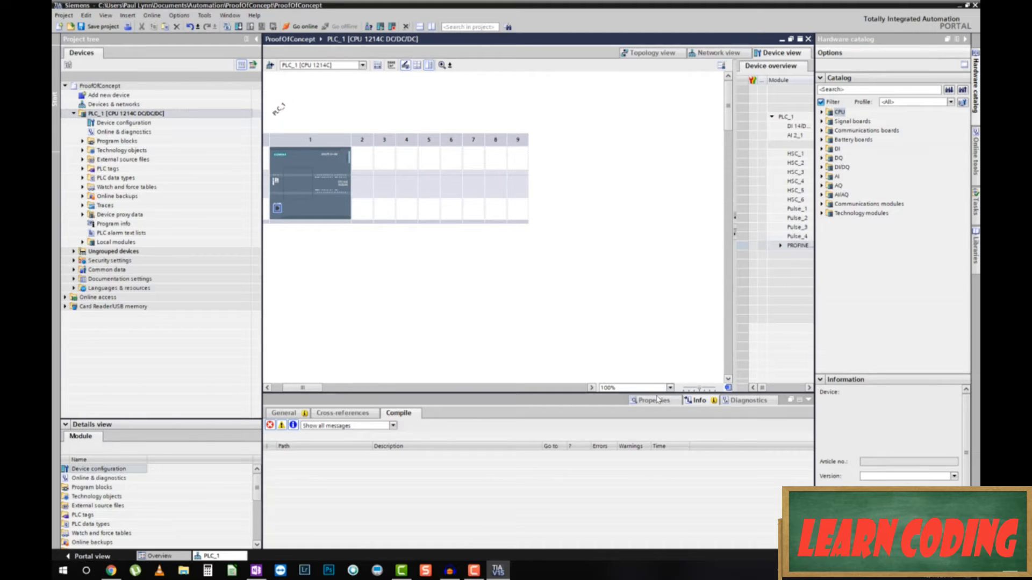
# Check PLC_1's PROFINET interface properties, then start adding another device from the project tree.
pyautogui.click(636, 400)
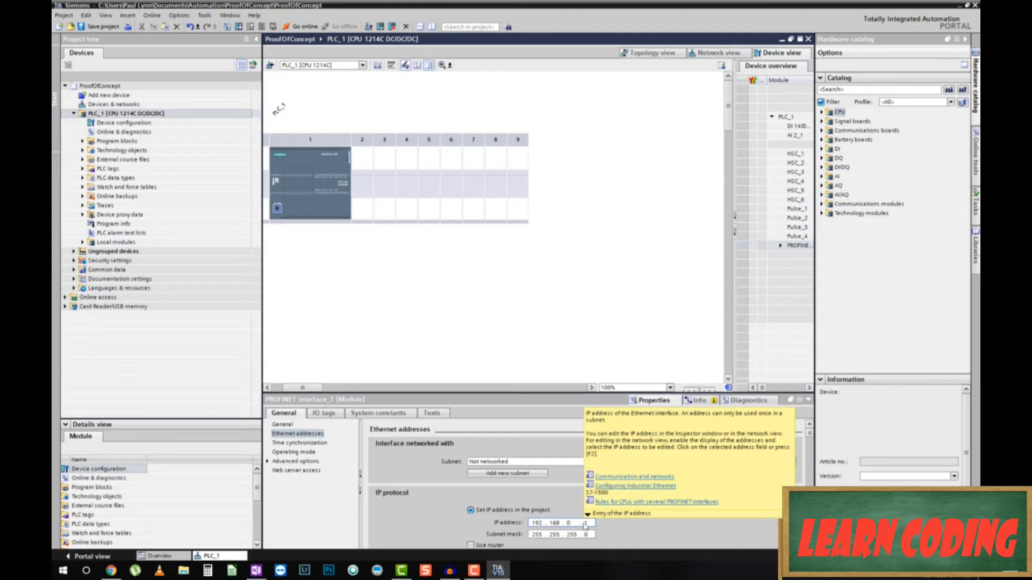
pyautogui.click(518, 316)
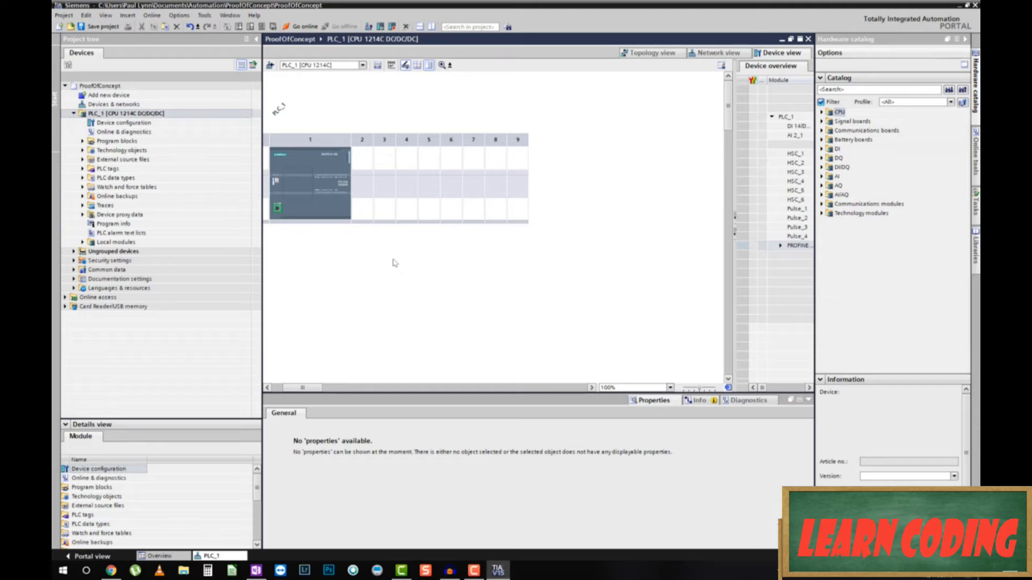
pyautogui.doubleClick(119, 97)
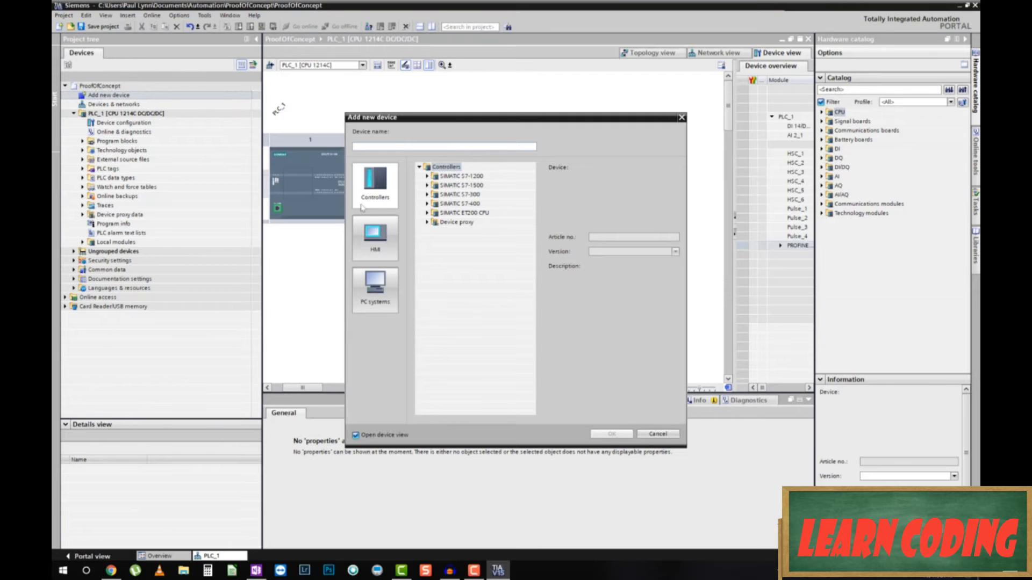
# Add a SIMATIC PC station with a WinCC RT Professional application, HMI_RT_1.
pyautogui.click(388, 299)
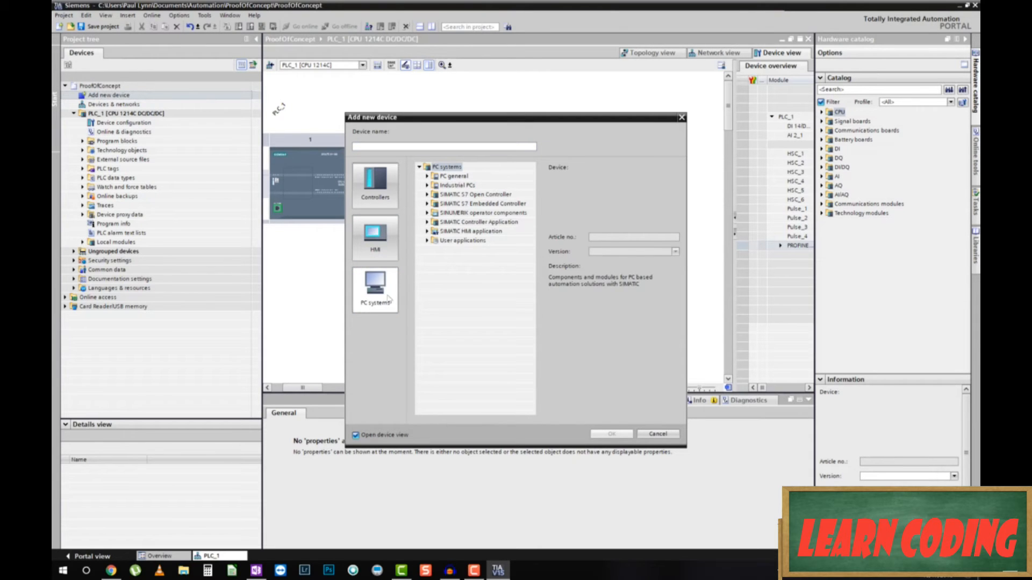
pyautogui.click(378, 258)
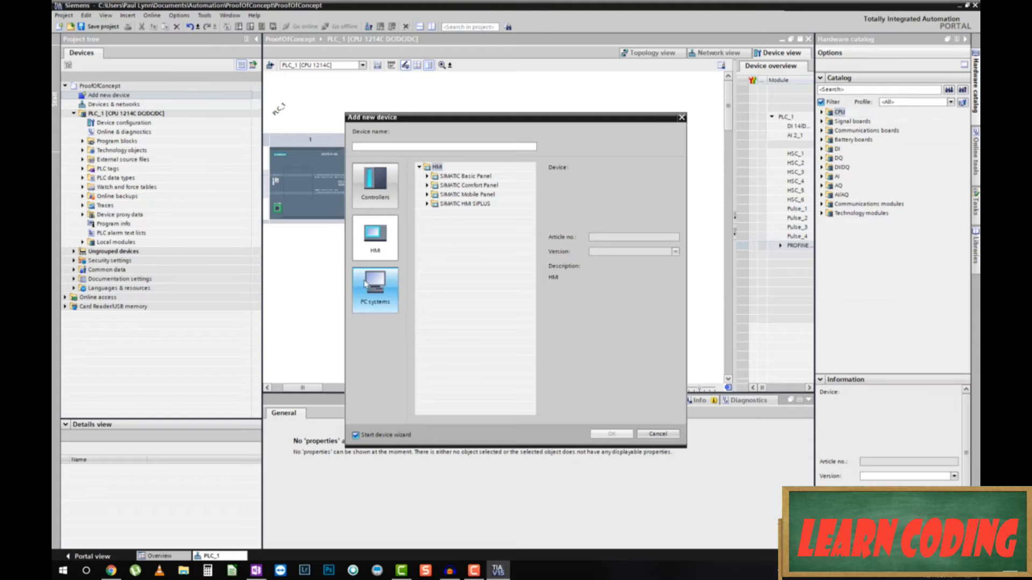
pyautogui.click(378, 292)
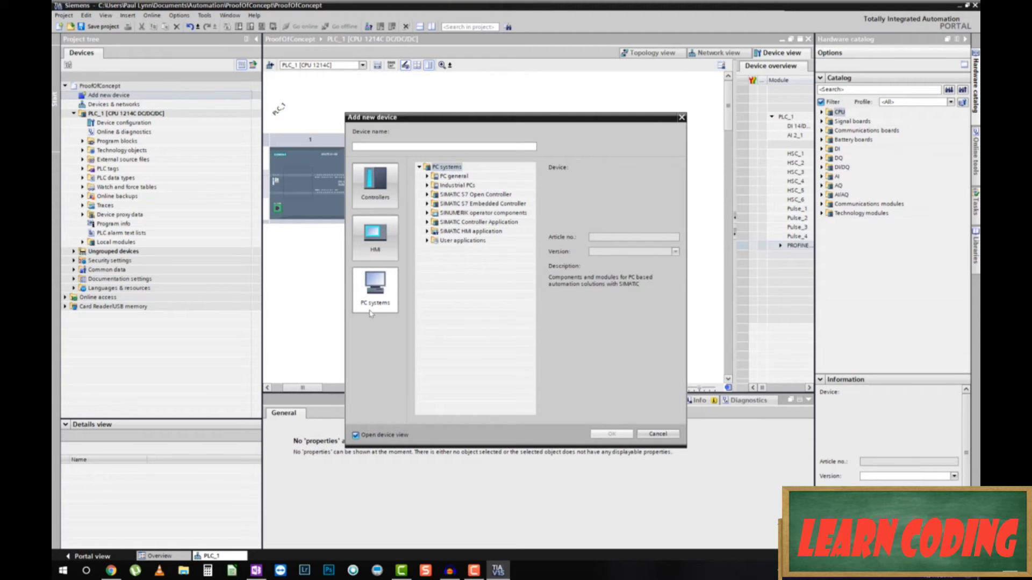
pyautogui.click(427, 232)
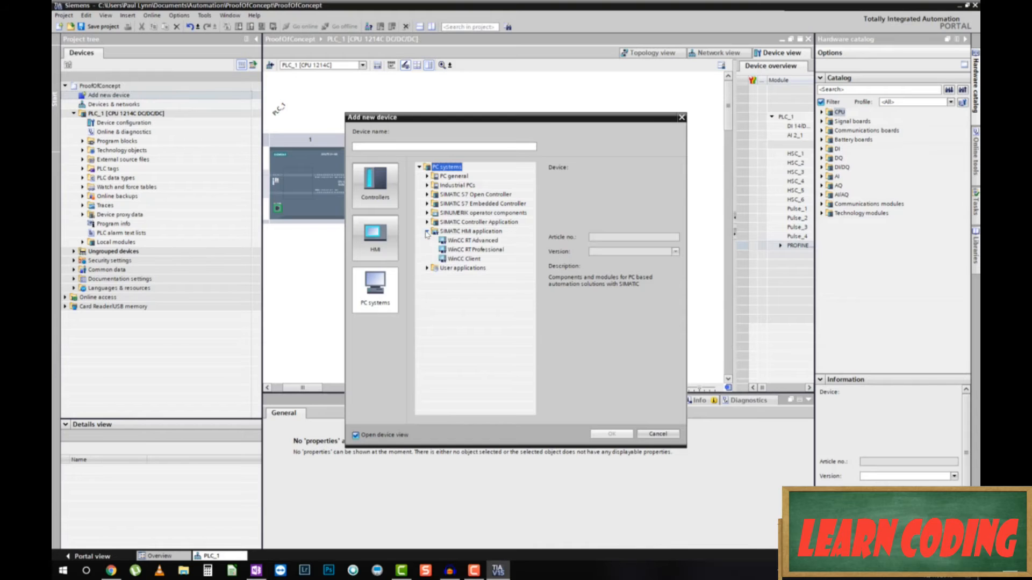
pyautogui.click(477, 250)
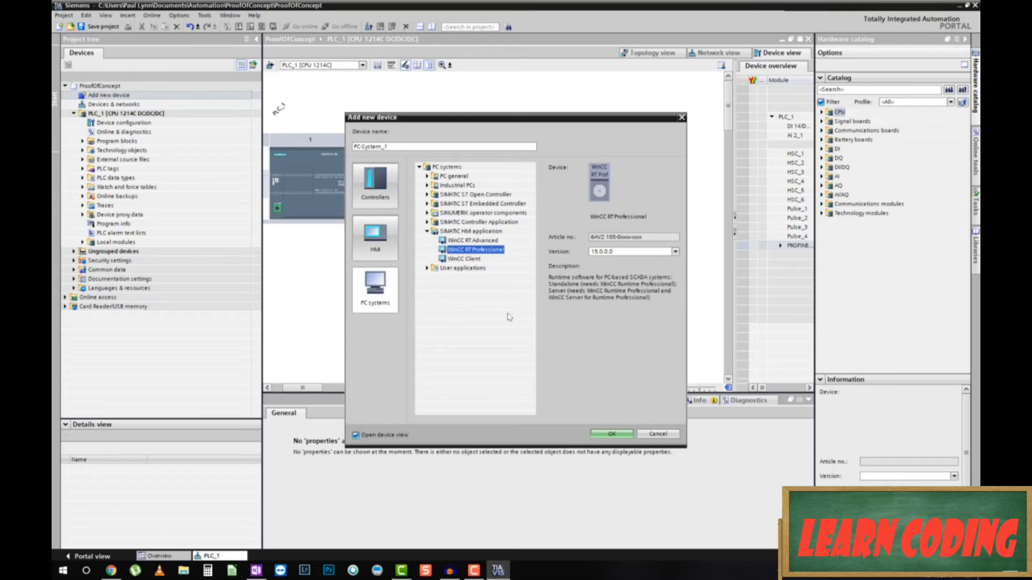
pyautogui.click(618, 434)
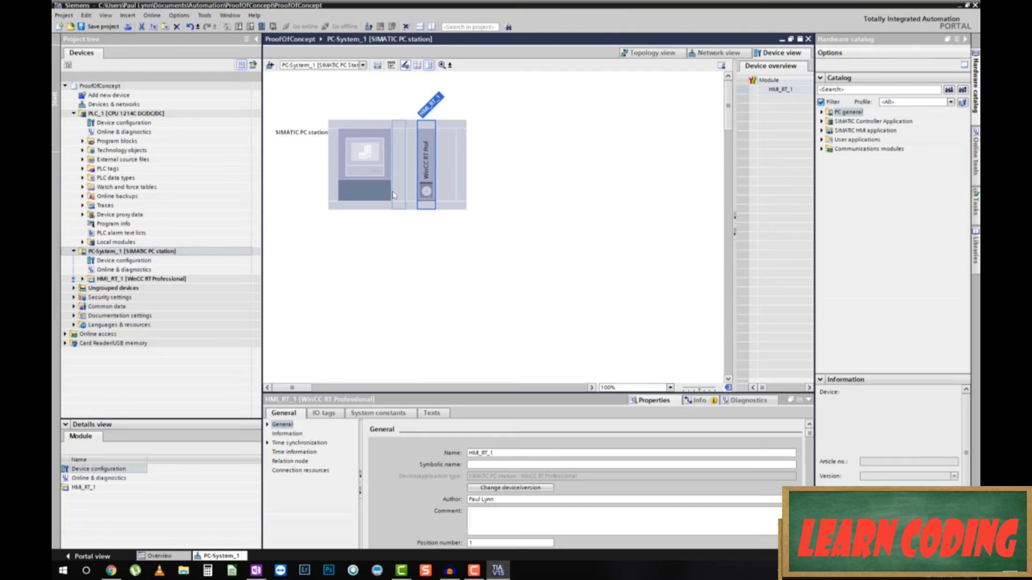
# Place the IE general PROFINET/Ethernet module in slot 2 of the PC station rack.
pyautogui.click(821, 150)
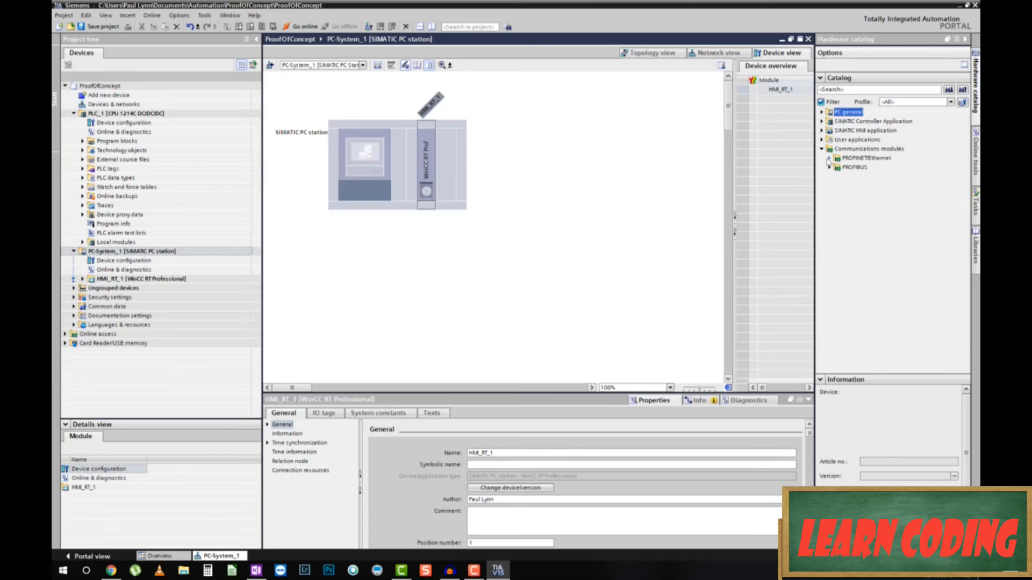
pyautogui.click(829, 159)
pyautogui.moveTo(849, 232); pyautogui.dragTo(854, 237)
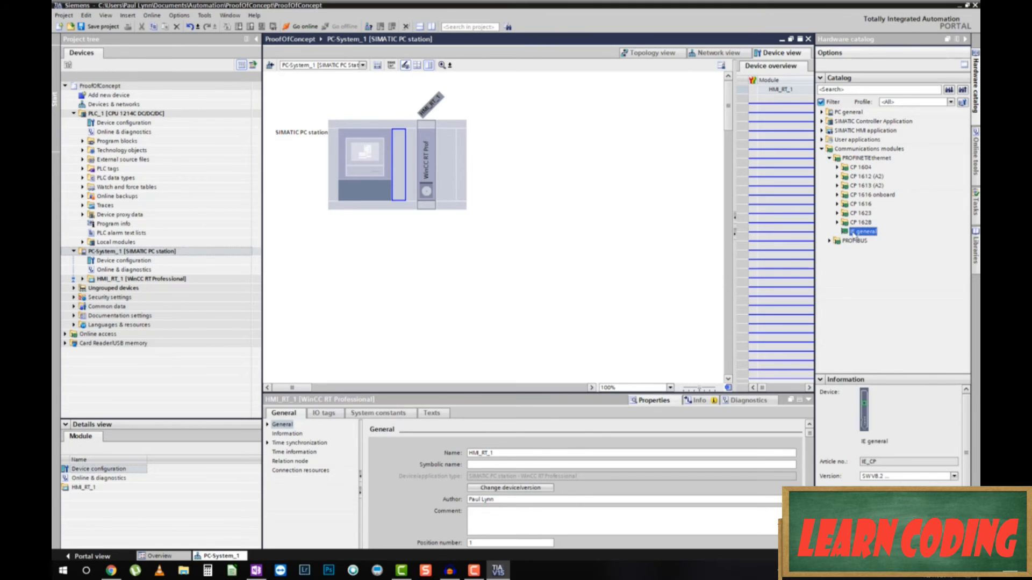
pyautogui.moveTo(854, 237); pyautogui.dragTo(404, 187)
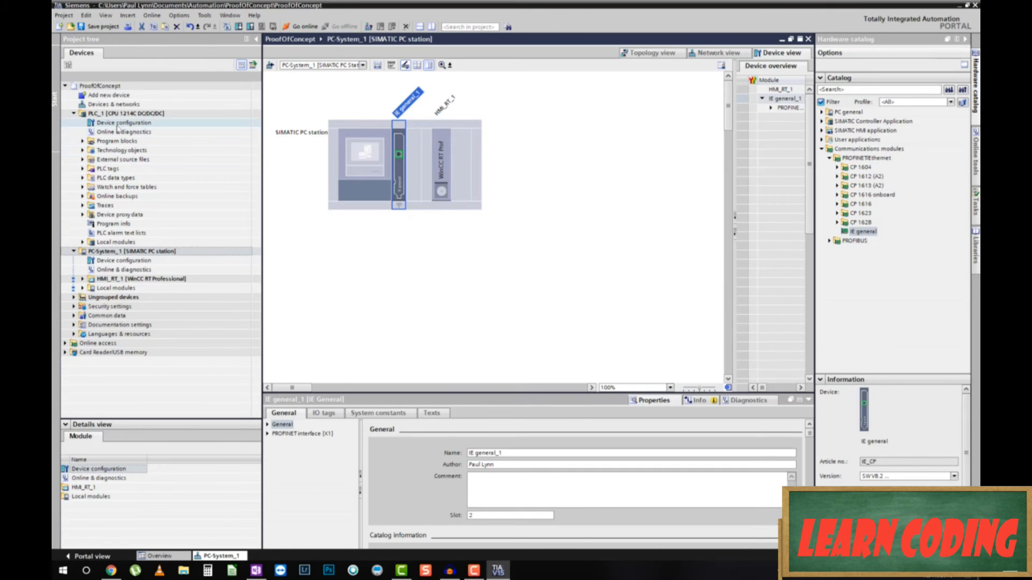
pyautogui.click(111, 105)
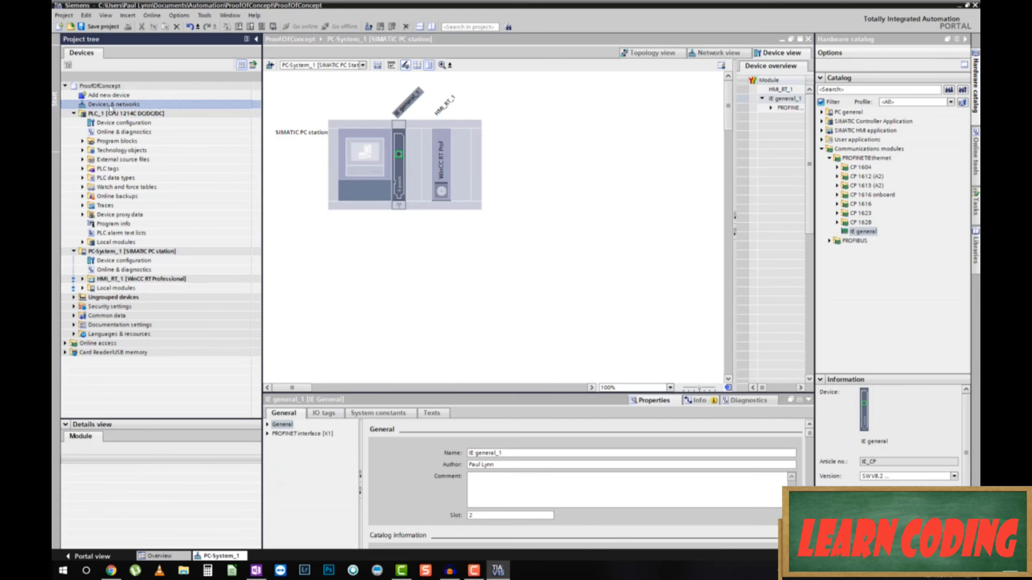
pyautogui.doubleClick(111, 105)
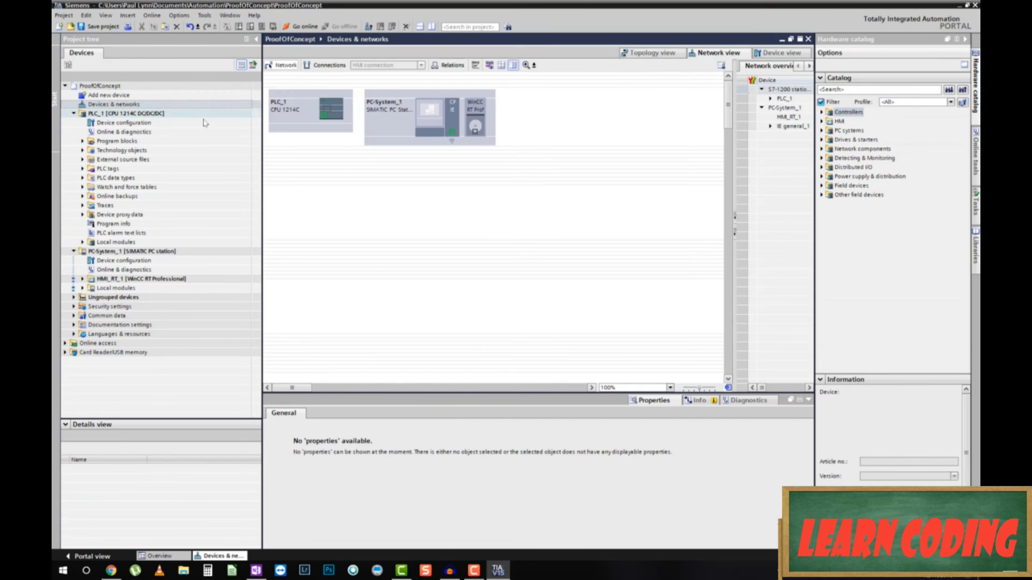
# Draw an HMI connection from PLC_1's interface to PC-System_1 and expand HMI_RT_1.
pyautogui.click(322, 66)
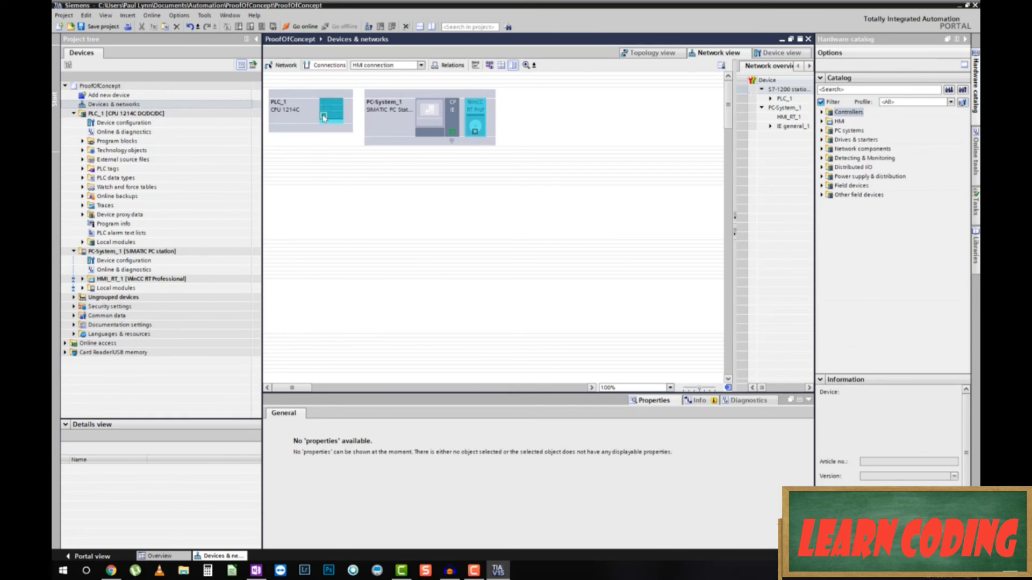
pyautogui.moveTo(323, 118); pyautogui.dragTo(451, 136)
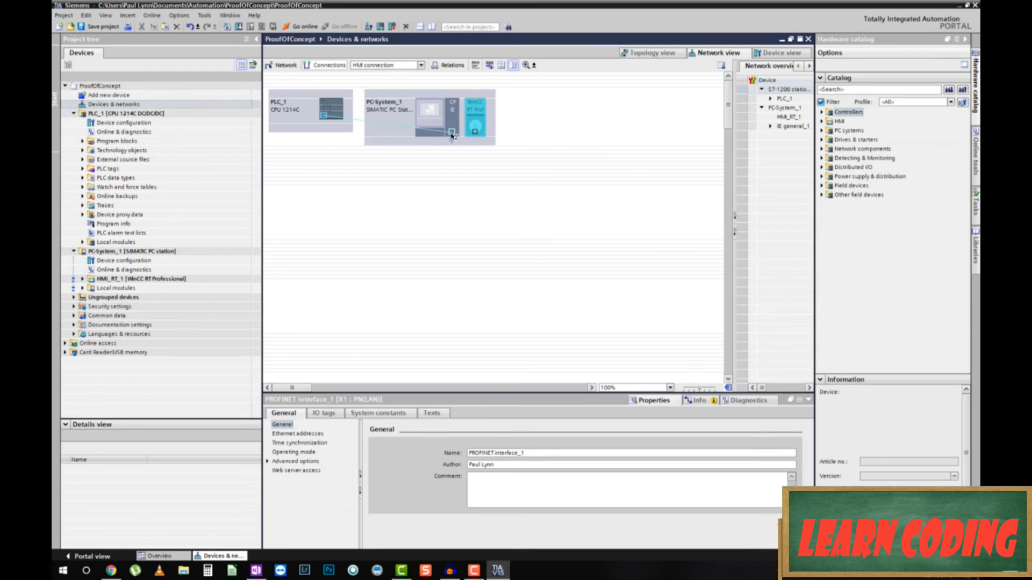
pyautogui.moveTo(452, 136); pyautogui.dragTo(451, 136)
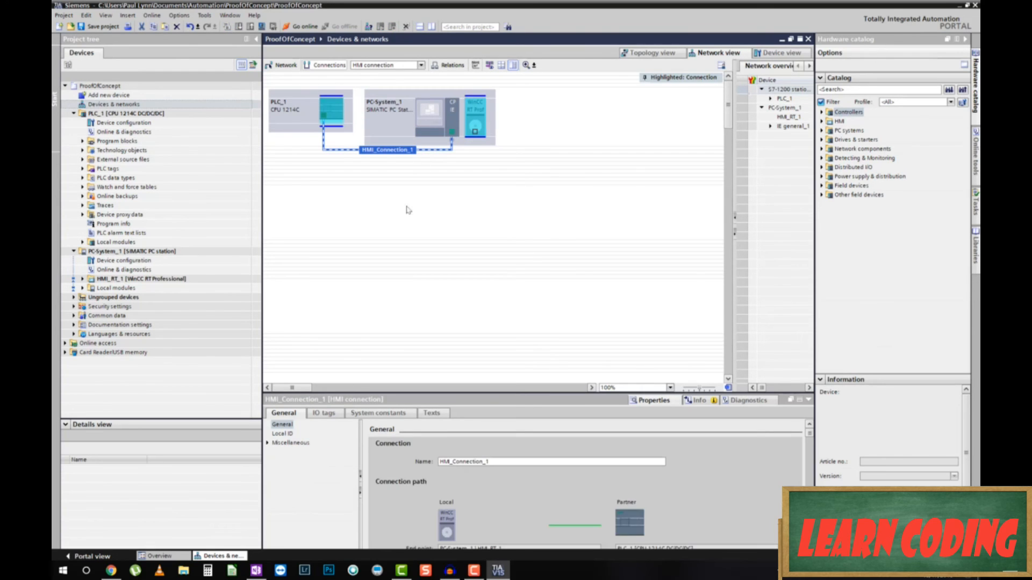
pyautogui.scroll(-2, 565, 460)
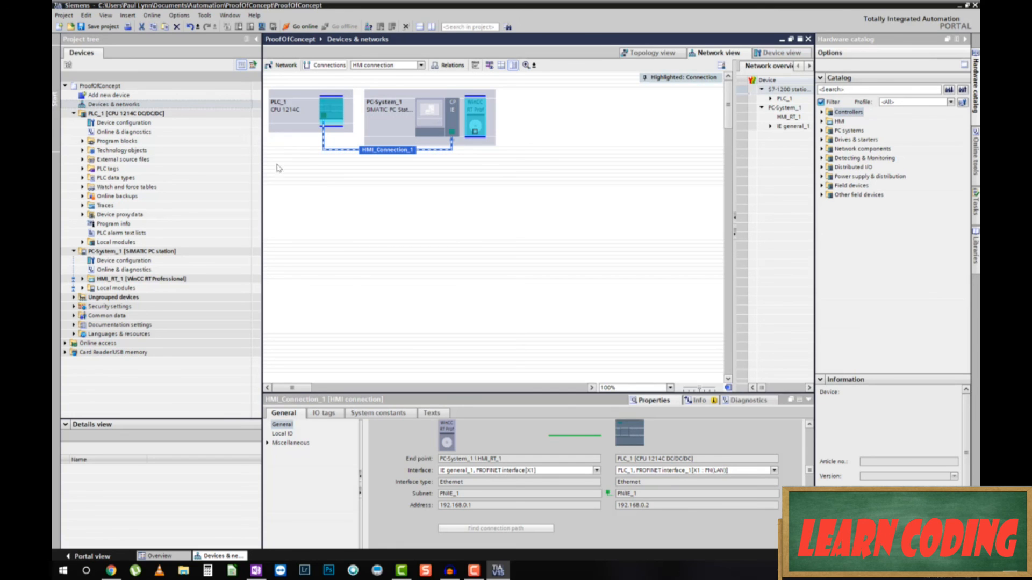
pyautogui.click(81, 280)
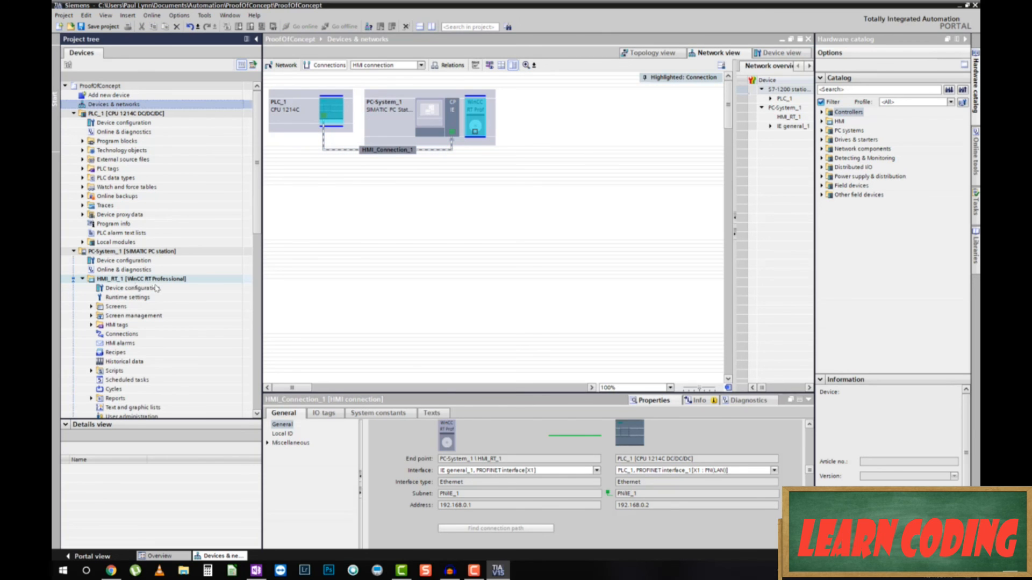
# Rename HMI_RT_1's connection HMI_Connection_1 to S7-1200 in the Connections editor.
pyautogui.doubleClick(117, 334)
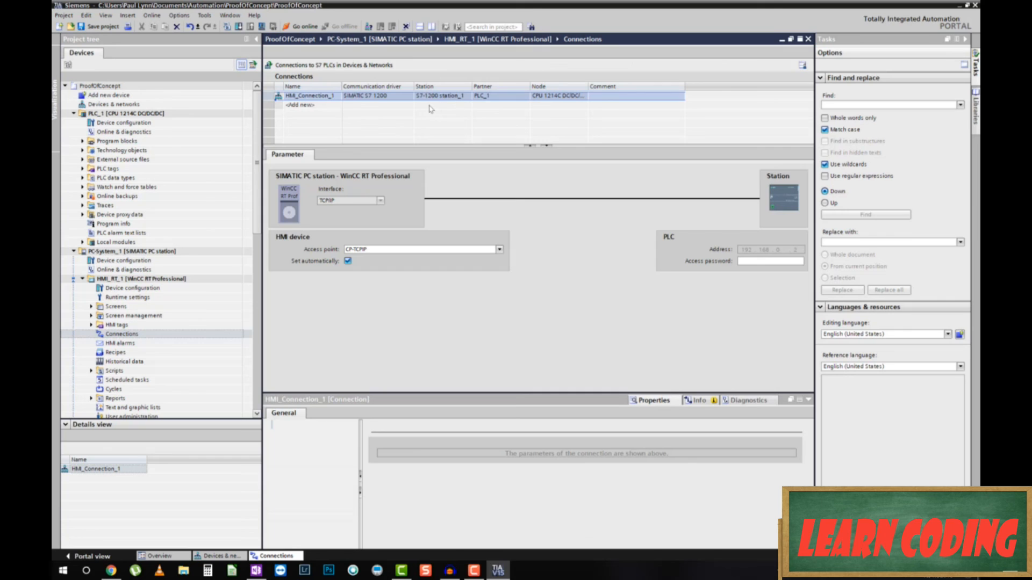
pyautogui.click(302, 97)
pyautogui.doubleClick(302, 97)
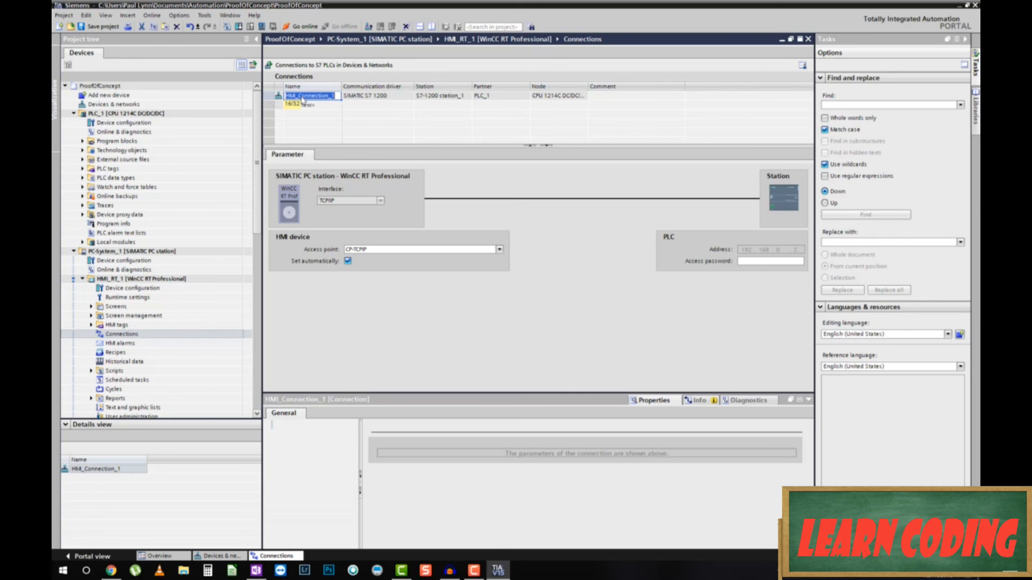
pyautogui.write('S7-1200')
pyautogui.press('Return')
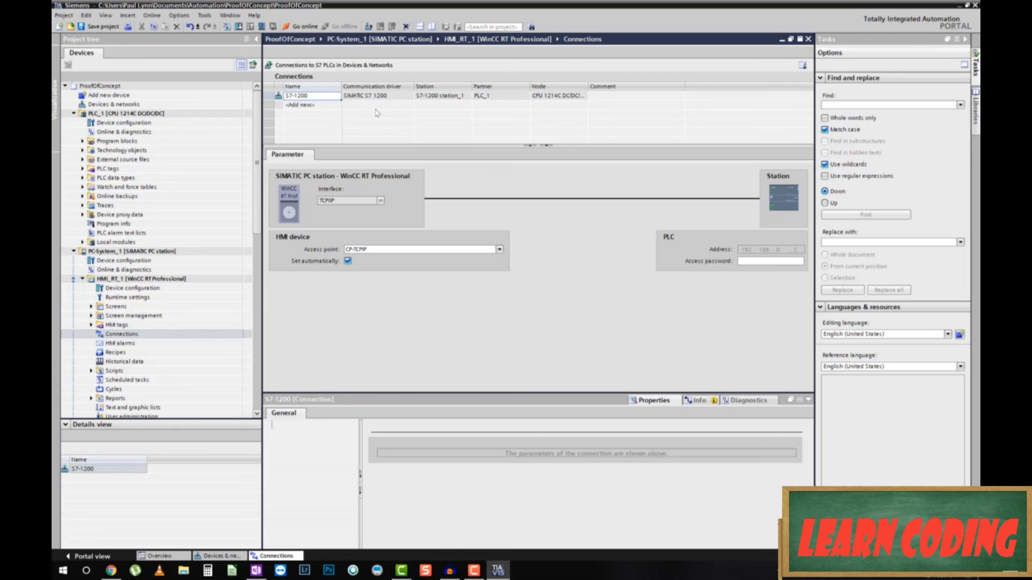
pyautogui.press('F2')
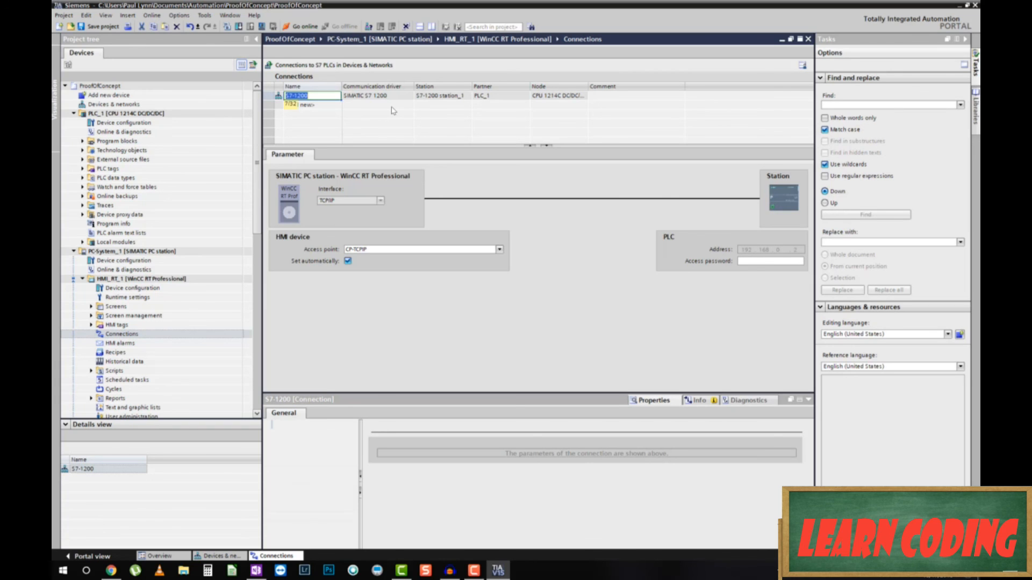
pyautogui.click(391, 107)
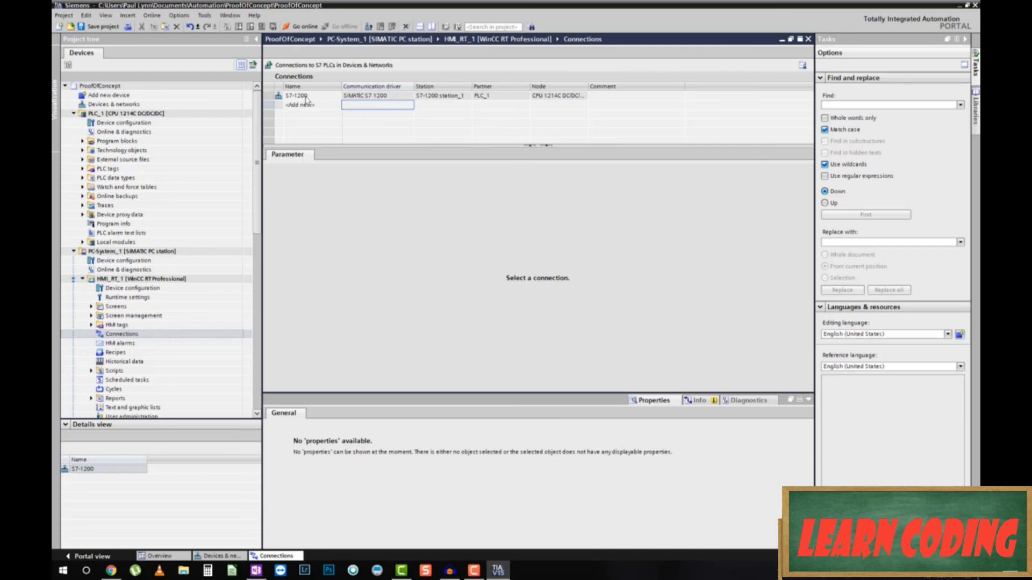